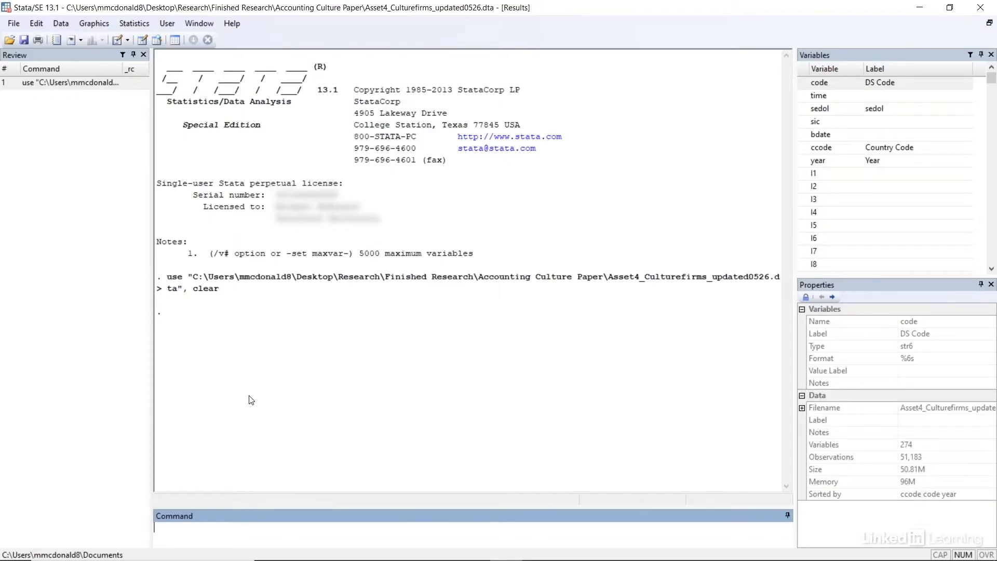
# - Browse the loaded dataset's records and examine the last observations before returning to the first row
pyautogui.click(157, 42)
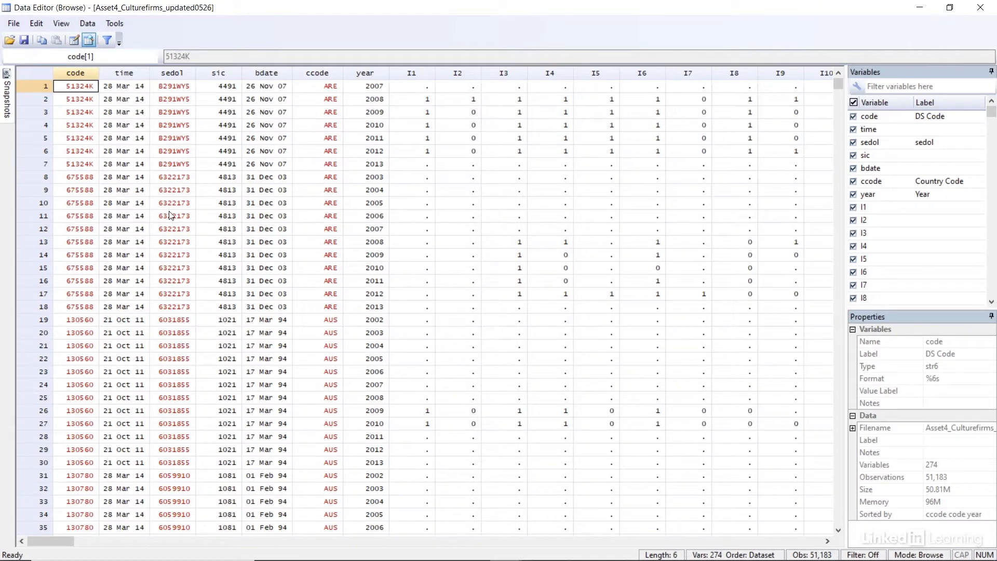
pyautogui.hotkey('ctrl', 'Down')
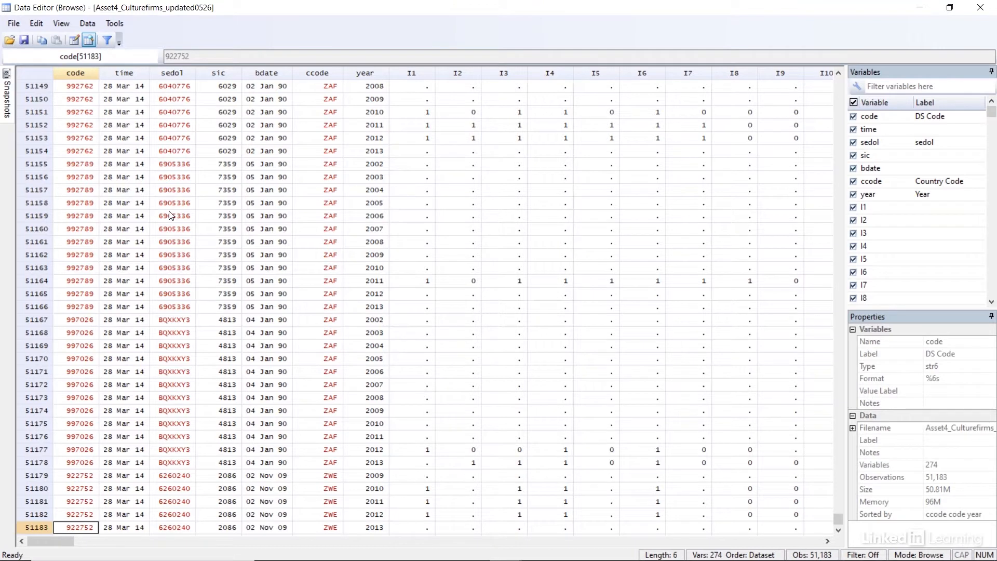
pyautogui.scroll(-1, 172, 216)
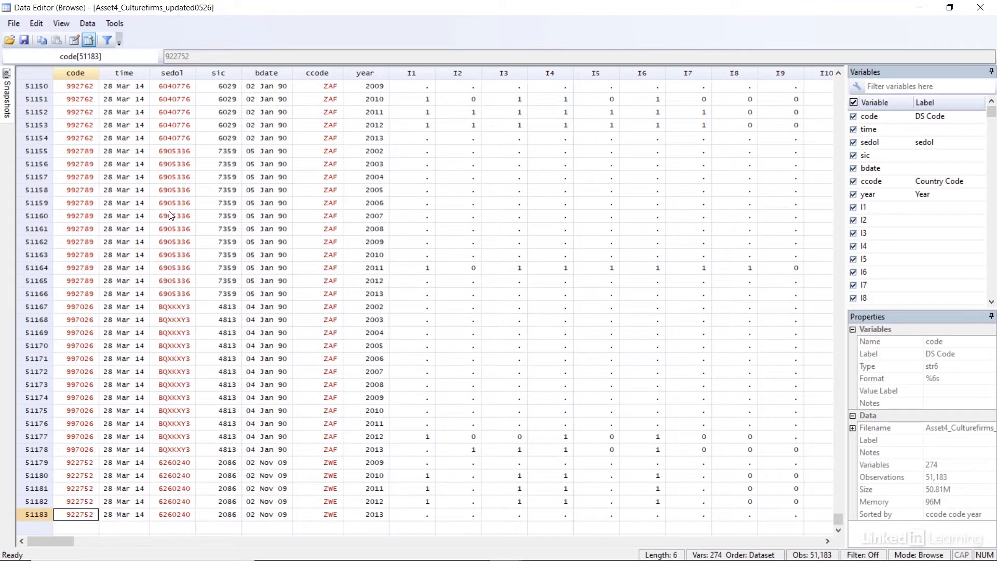
pyautogui.hotkey('ctrl', 'Up')
# - Examine the dataset's variables from the last column back to the code column, and close the data browser
pyautogui.hotkey('ctrl', 'Right')
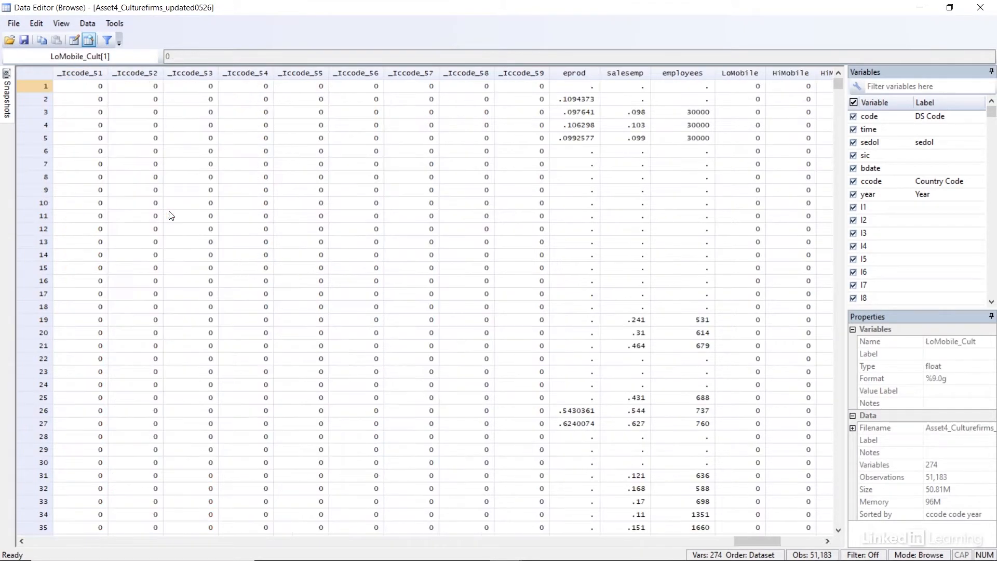
pyautogui.press('Left')
pyautogui.press('Left')
pyautogui.press('Left')
pyautogui.press('Left')
pyautogui.press('Left')
pyautogui.press('Left')
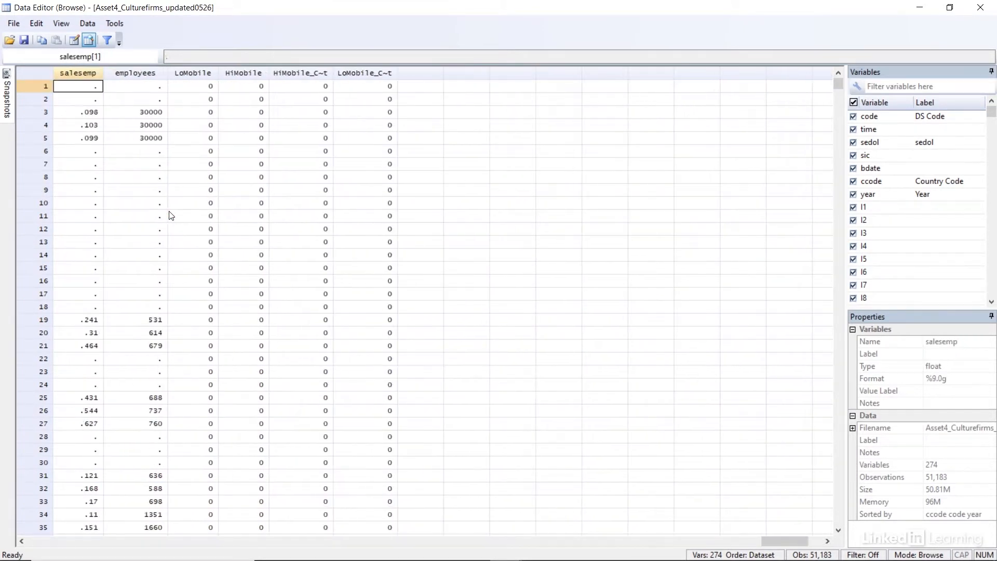
pyautogui.press('Left')
pyautogui.press('Left')
pyautogui.press('Left')
pyautogui.press('Left')
pyautogui.press('Left')
pyautogui.press('Left')
pyautogui.press('Left')
pyautogui.press('Left')
pyautogui.press('Left')
pyautogui.press('Left')
pyautogui.press('Left')
pyautogui.press('Left')
pyautogui.press('Left')
pyautogui.press('Left')
pyautogui.press('Left')
pyautogui.press('Left')
pyautogui.press('Left')
pyautogui.press('Left')
pyautogui.press('Left')
pyautogui.press('Left')
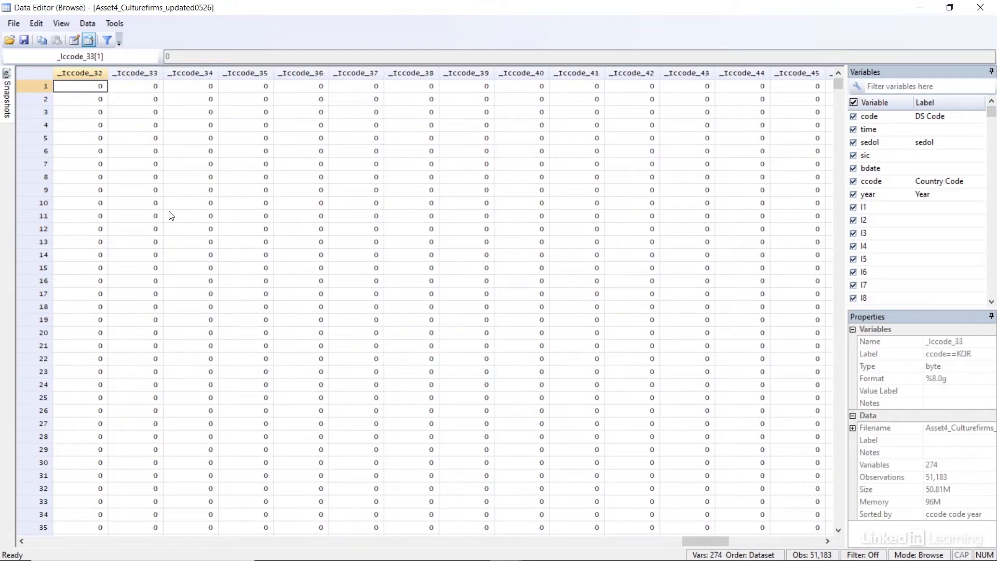
pyautogui.press('Left')
pyautogui.press('Left')
pyautogui.press('Left')
pyautogui.press('Left')
pyautogui.press('Left')
pyautogui.press('Left')
pyautogui.press('Left')
pyautogui.press('Left')
pyautogui.press('Left')
pyautogui.press('Left')
pyautogui.press('Left')
pyautogui.press('Left')
pyautogui.press('Left')
pyautogui.press('Left')
pyautogui.press('Left')
pyautogui.press('Left')
pyautogui.press('Left')
pyautogui.press('Left')
pyautogui.press('Left')
pyautogui.press('Left')
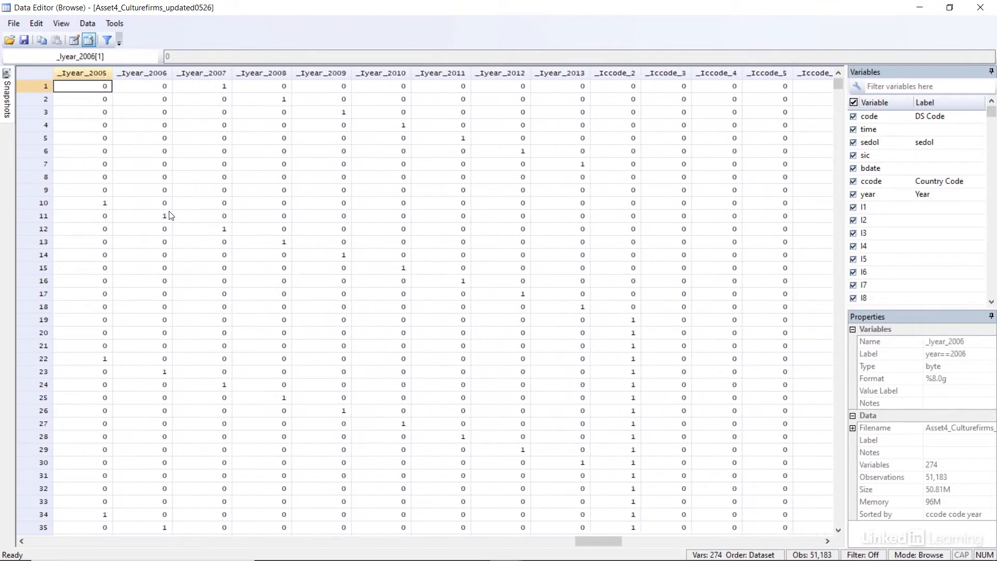
pyautogui.press('Left')
pyautogui.press('Left')
pyautogui.press('Left')
pyautogui.press('Left')
pyautogui.press('Left')
pyautogui.press('Left')
pyautogui.press('Left')
pyautogui.press('Left')
pyautogui.press('Left')
pyautogui.press('Left')
pyautogui.press('Left')
pyautogui.press('Left')
pyautogui.press('Left')
pyautogui.press('Left')
pyautogui.press('Left')
pyautogui.press('Left')
pyautogui.press('Left')
pyautogui.press('Left')
pyautogui.press('Left')
pyautogui.press('Left')
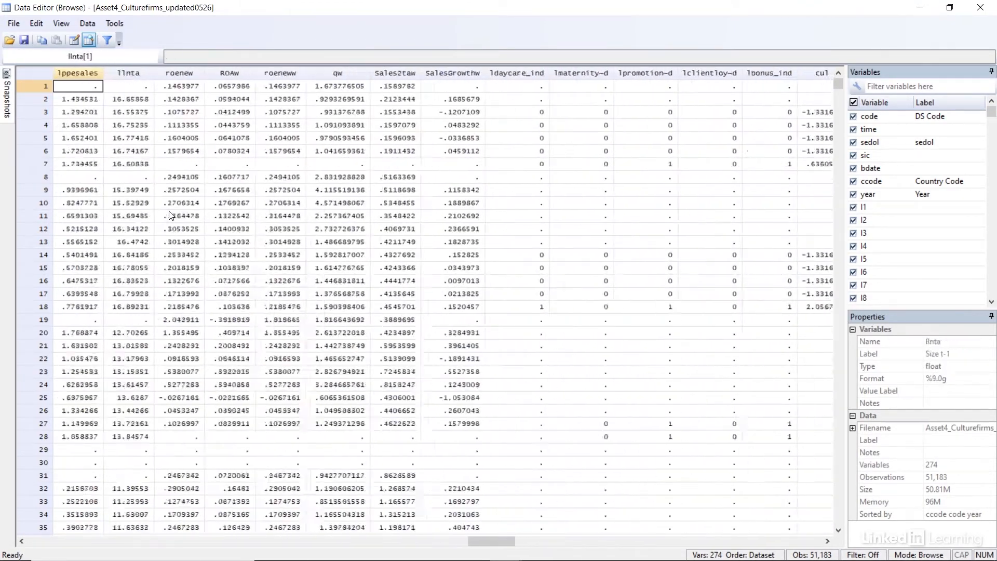
pyautogui.press('Left')
pyautogui.press('Left')
pyautogui.press('Left')
pyautogui.press('Left')
pyautogui.press('Left')
pyautogui.press('Left')
pyautogui.press('Left')
pyautogui.press('Left')
pyautogui.press('Left')
pyautogui.press('Left')
pyautogui.press('Left')
pyautogui.press('Left')
pyautogui.press('Left')
pyautogui.press('Left')
pyautogui.press('Left')
pyautogui.press('Left')
pyautogui.press('Left')
pyautogui.press('Left')
pyautogui.press('Left')
pyautogui.press('Left')
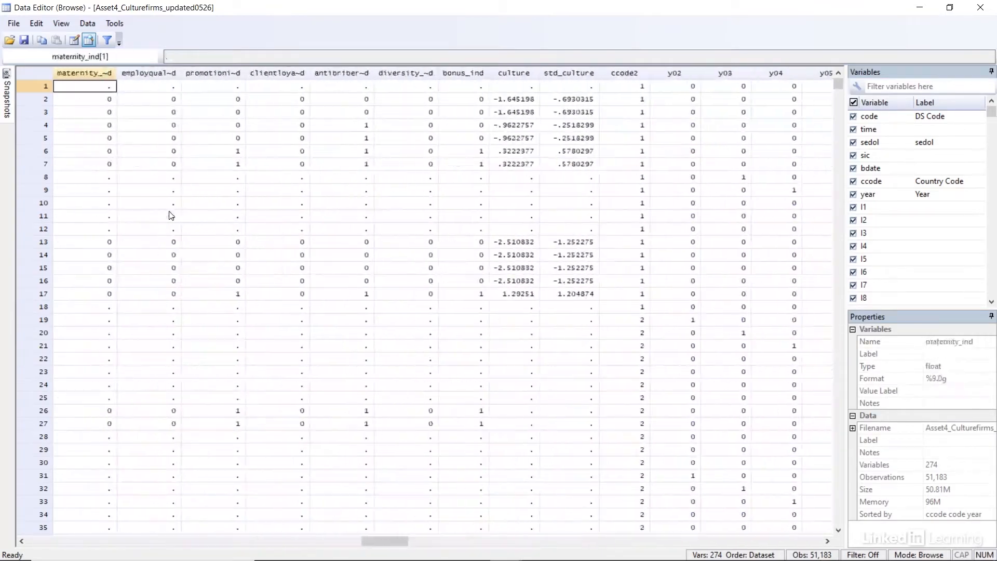
pyautogui.press('Left')
pyautogui.press('Left')
pyautogui.press('Left')
pyautogui.press('Left')
pyautogui.press('Left')
pyautogui.press('Left')
pyautogui.press('Left')
pyautogui.press('Left')
pyautogui.press('Left')
pyautogui.press('Left')
pyautogui.press('Left')
pyautogui.press('Left')
pyautogui.press('Left')
pyautogui.press('Left')
pyautogui.press('Left')
pyautogui.press('Left')
pyautogui.press('Left')
pyautogui.press('Left')
pyautogui.press('Left')
pyautogui.press('Left')
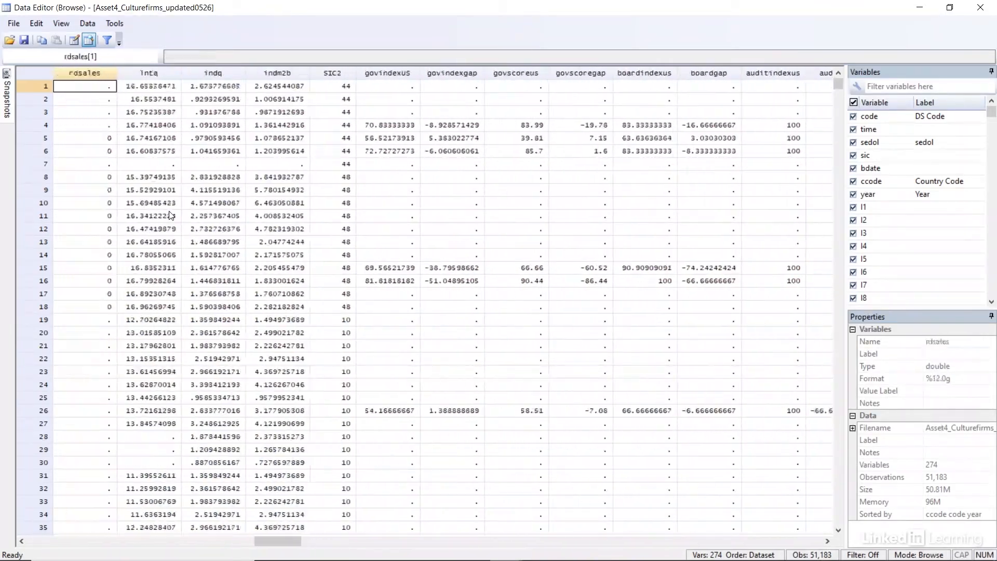
pyautogui.press('Left')
pyautogui.press('Left')
pyautogui.press('Left')
pyautogui.press('Left')
pyautogui.press('Left')
pyautogui.press('Left')
pyautogui.press('Left')
pyautogui.press('Left')
pyautogui.press('Left')
pyautogui.press('Left')
pyautogui.press('Left')
pyautogui.press('Left')
pyautogui.press('Left')
pyautogui.press('Left')
pyautogui.press('Left')
pyautogui.press('Left')
pyautogui.press('Left')
pyautogui.press('Left')
pyautogui.press('Left')
pyautogui.press('Left')
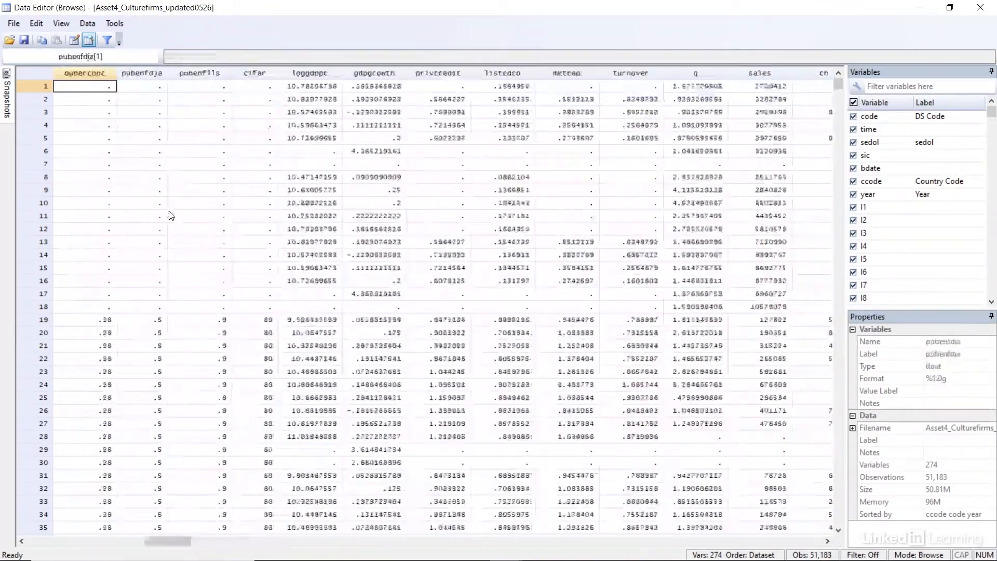
pyautogui.press('Left')
pyautogui.press('Left')
pyautogui.press('Left')
pyautogui.press('Left')
pyautogui.press('Left')
pyautogui.press('Left')
pyautogui.press('Left')
pyautogui.press('Left')
pyautogui.press('Left')
pyautogui.press('Left')
pyautogui.press('Left')
pyautogui.press('Left')
pyautogui.press('Left')
pyautogui.press('Left')
pyautogui.press('Left')
pyautogui.press('Left')
pyautogui.press('Left')
pyautogui.press('Left')
pyautogui.press('Left')
pyautogui.press('Left')
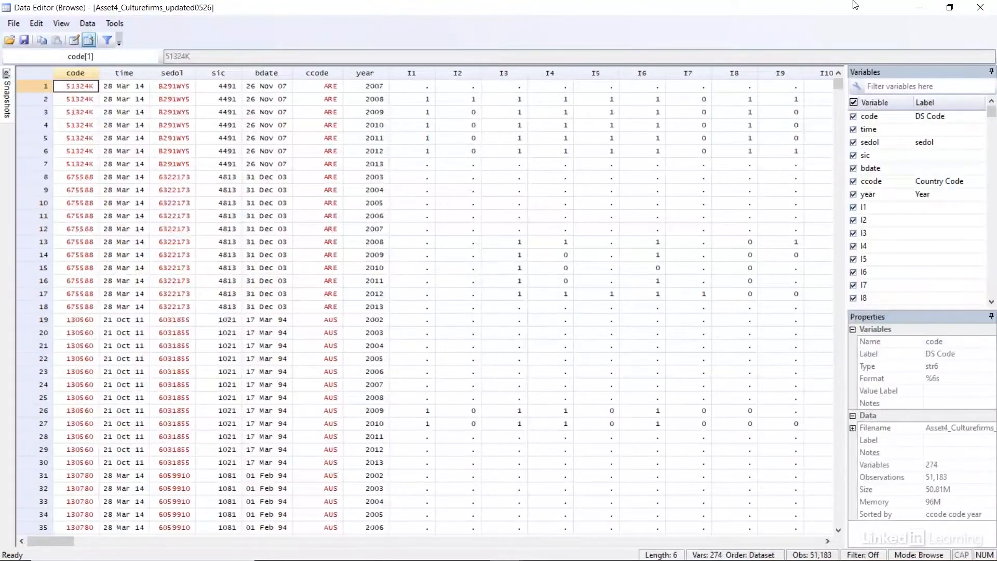
pyautogui.click(974, 11)
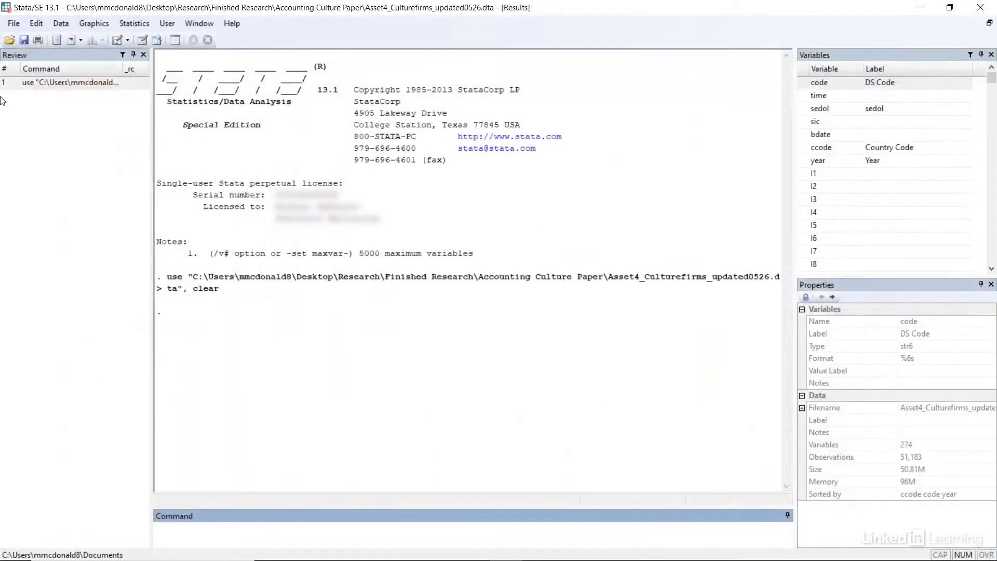
# - Look through the file formats available for exporting the data
pyautogui.click(15, 26)
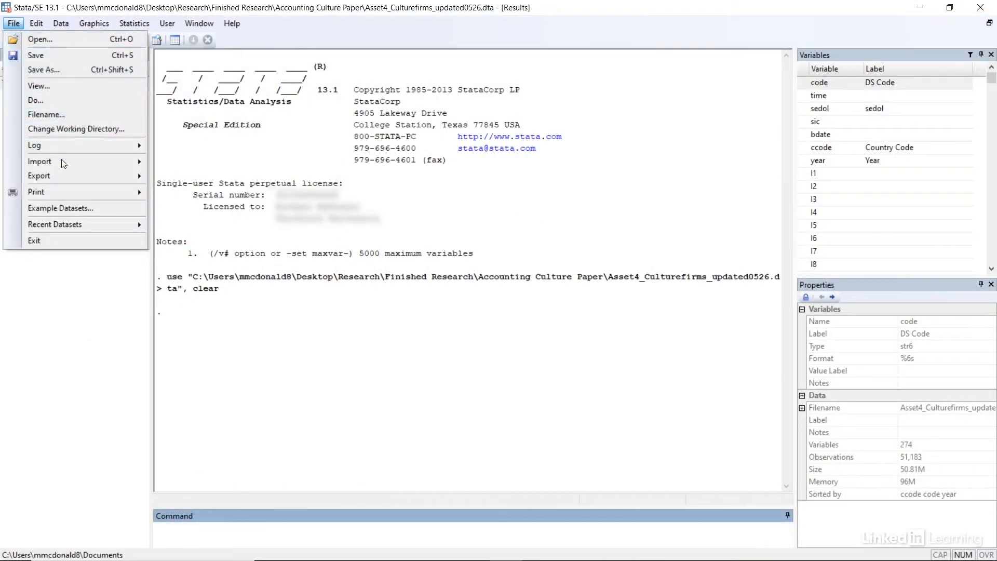
pyautogui.moveTo(70, 176)
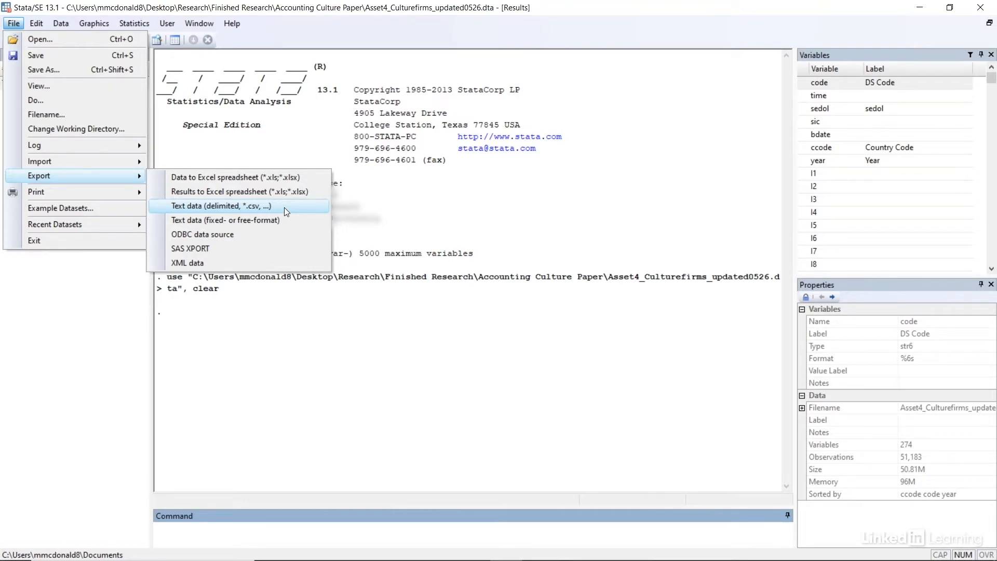
pyautogui.click(420, 226)
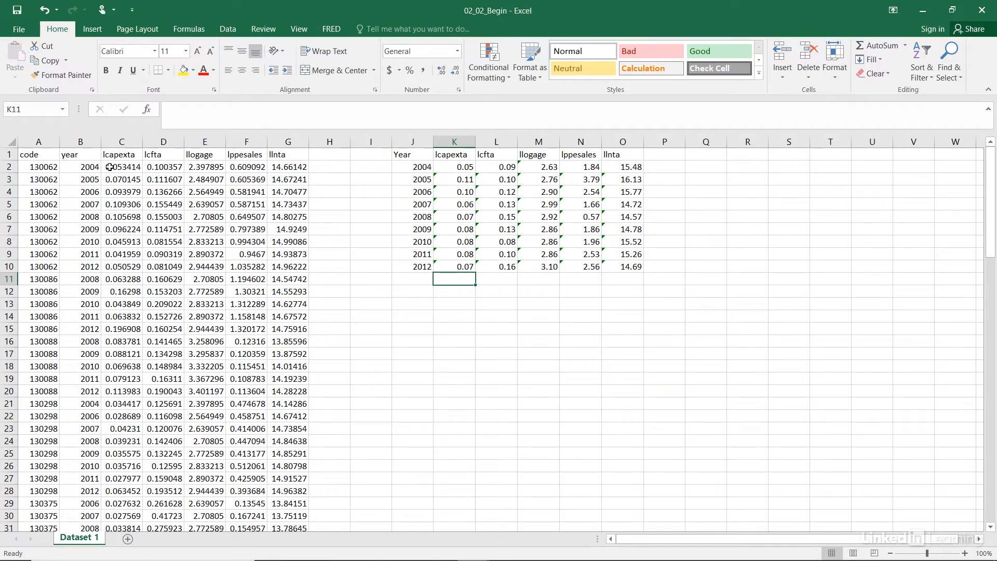
# - In the 02_02_Begin workbook in Excel, examine the variable headers from lcapexta to llnta and the first firm's code and year entries
pyautogui.click(124, 156)
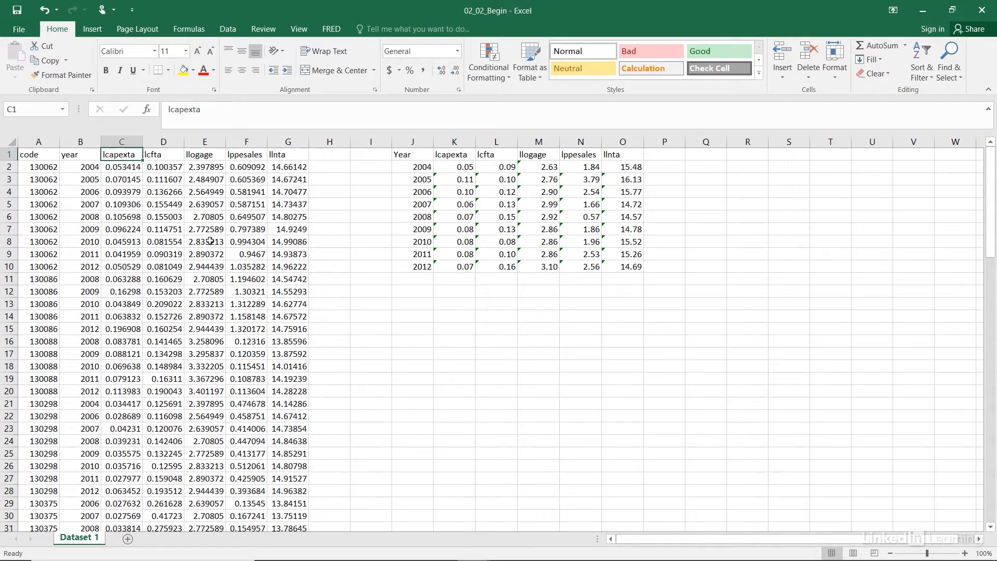
pyautogui.press('Right')
pyautogui.press('Left')
pyautogui.press('Right')
pyautogui.press('Right')
pyautogui.press('Right')
pyautogui.press('Right')
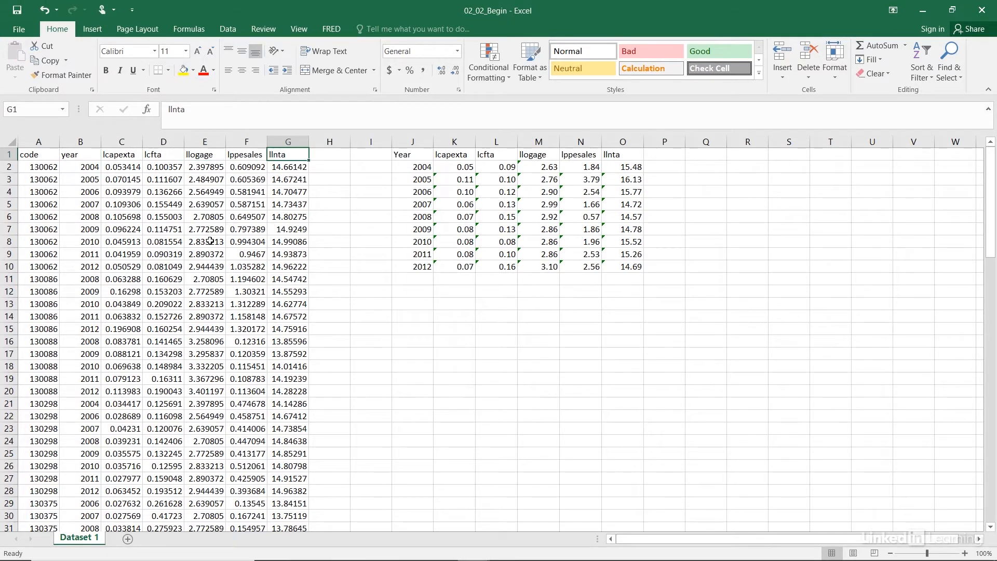
pyautogui.moveTo(34, 166); pyautogui.dragTo(32, 256)
pyautogui.moveTo(86, 167); pyautogui.dragTo(85, 255)
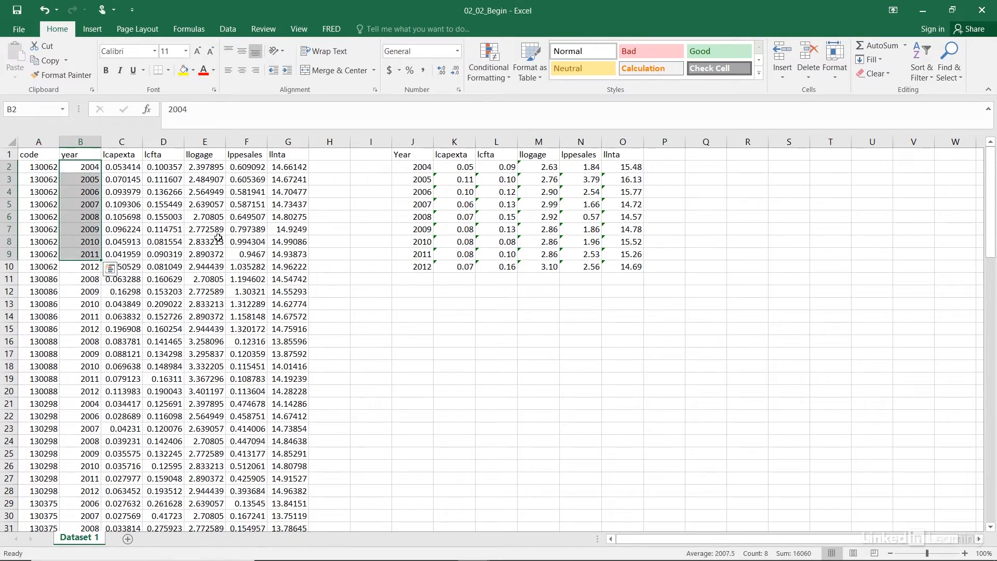
# - Inspect the AVERAGEIF formula behind the 2004 lcapexta average in cell K2
pyautogui.click(458, 168)
pyautogui.click(344, 112)
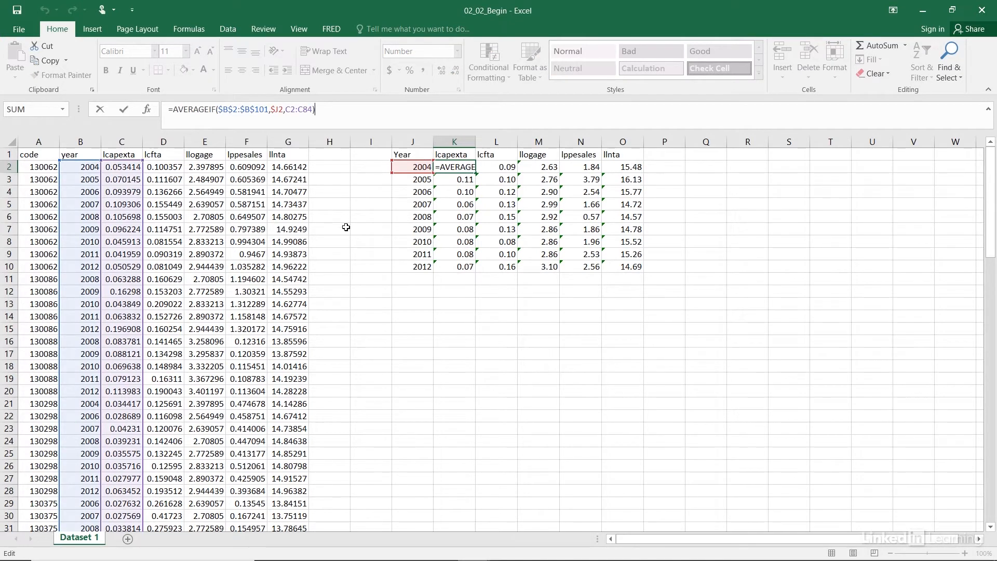
pyautogui.press('Return')
# - Insert a clustered column chart of the lcapexta and lcfta yearly averages in K1:L10 and place it below the summary table
pyautogui.click(488, 264)
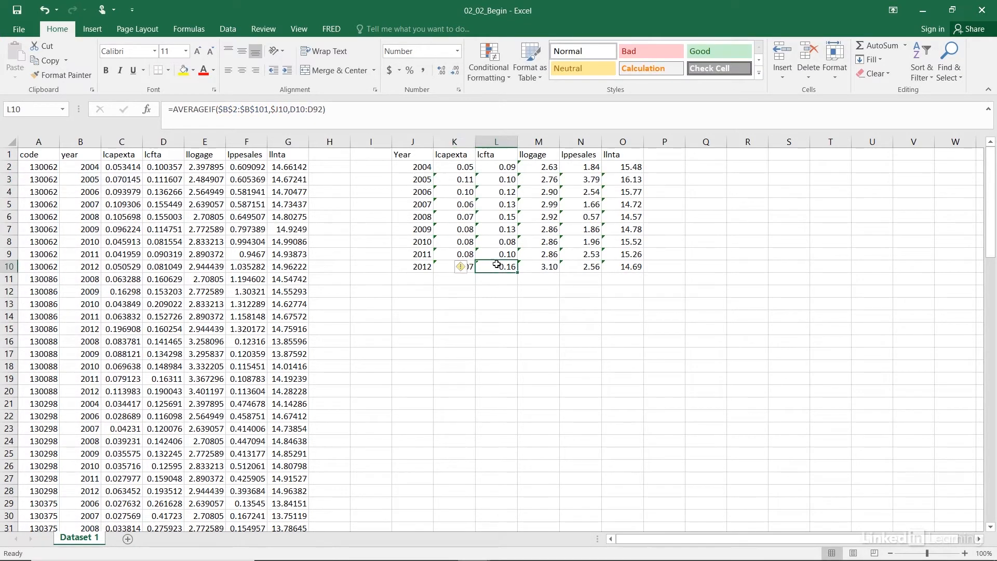
pyautogui.moveTo(488, 264); pyautogui.dragTo(445, 155)
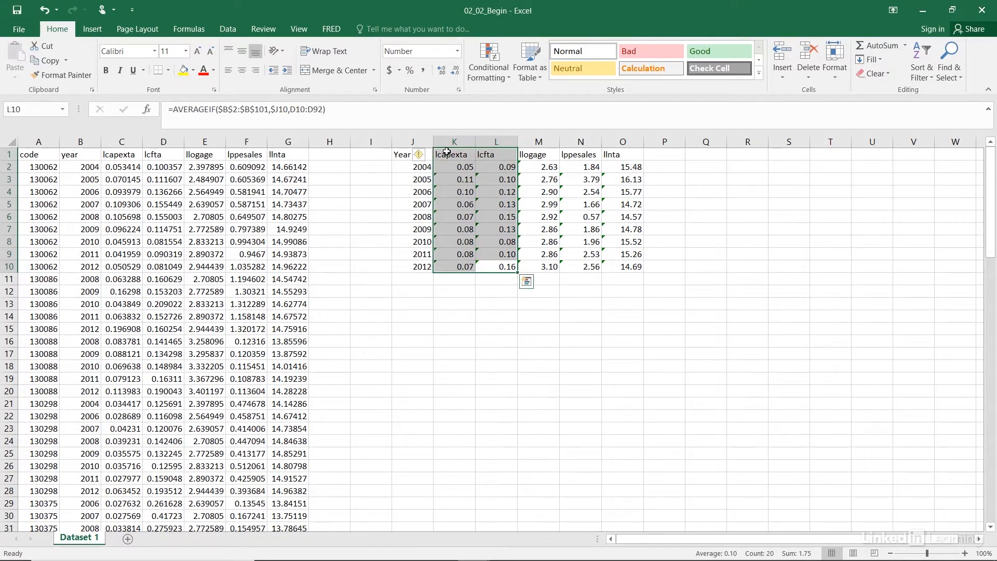
pyautogui.click(98, 29)
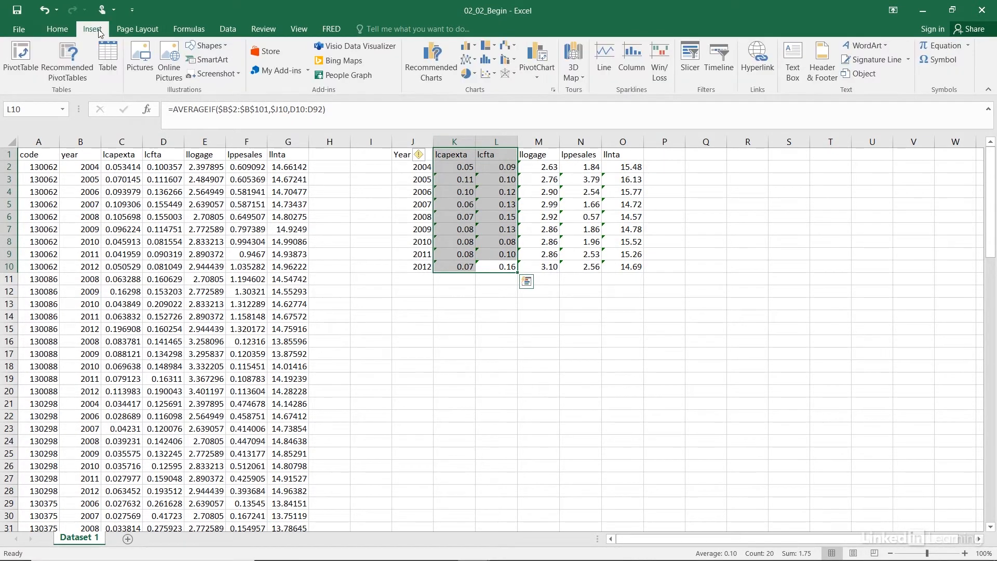
pyautogui.click(467, 46)
pyautogui.click(474, 94)
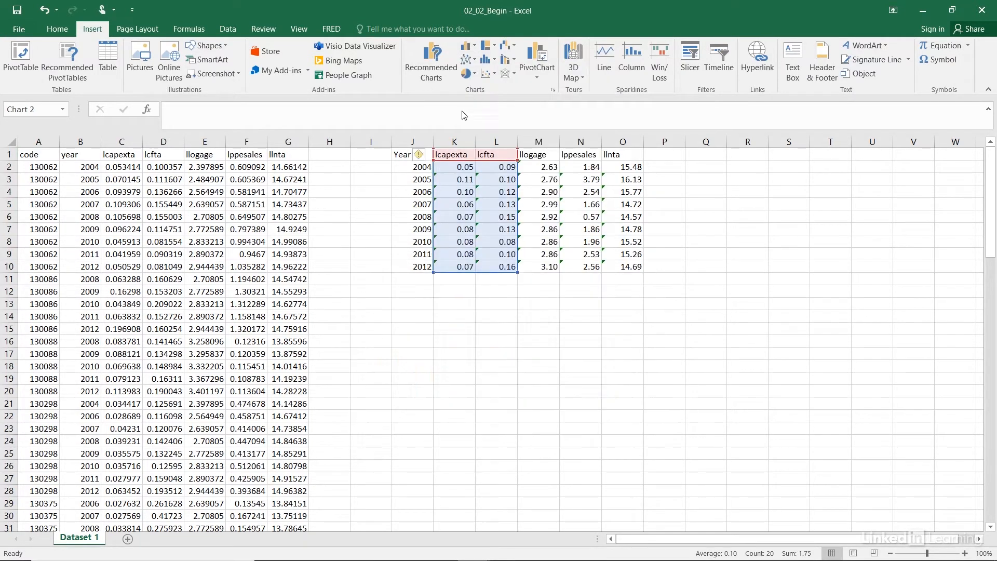
pyautogui.moveTo(408, 268); pyautogui.dragTo(397, 305)
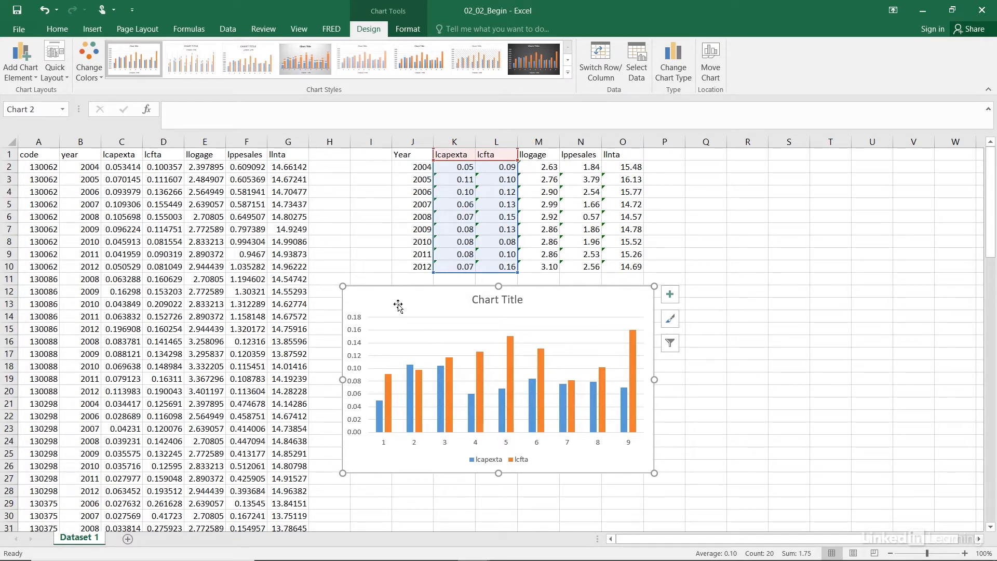
pyautogui.click(363, 256)
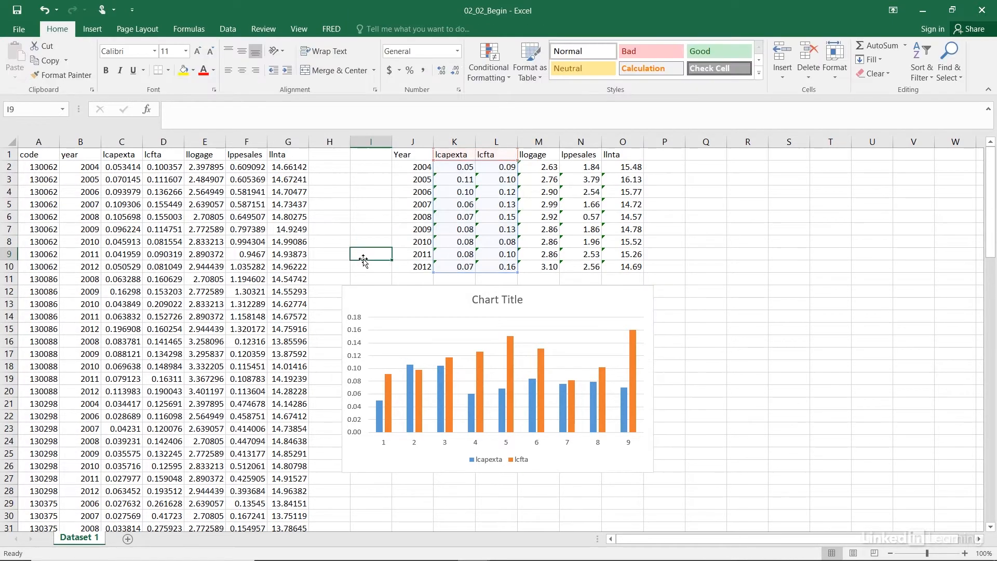
# - Replace the 2012 lcapexta average in cell K10 with the value .50
pyautogui.click(457, 267)
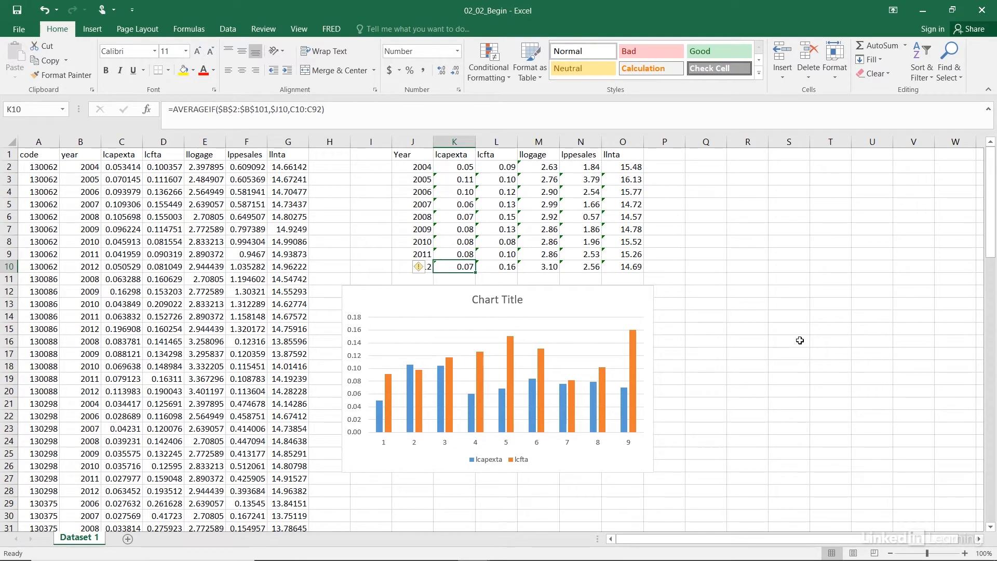
pyautogui.write('.0')
pyautogui.press('BackSpace')
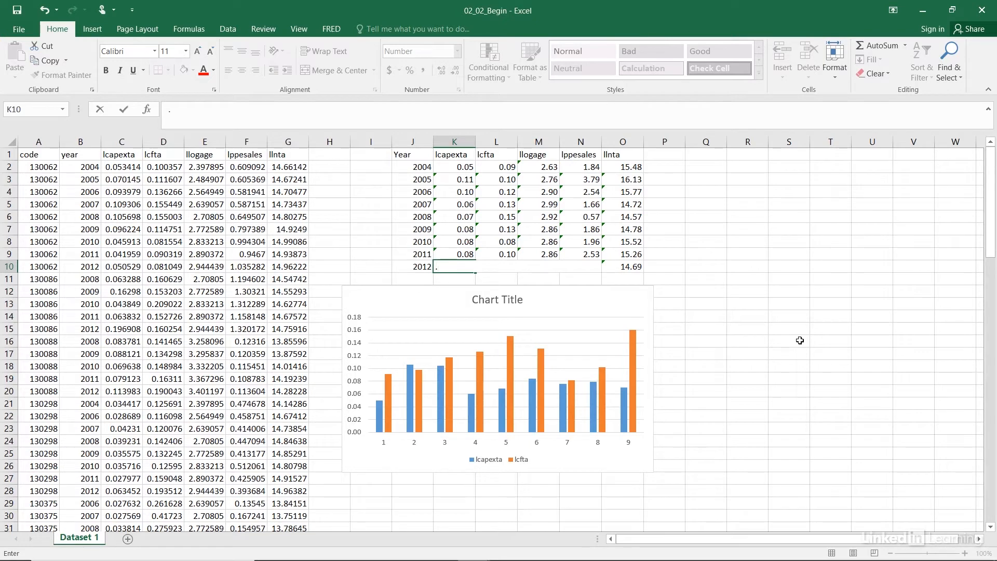
pyautogui.write('50')
pyautogui.press('Return')
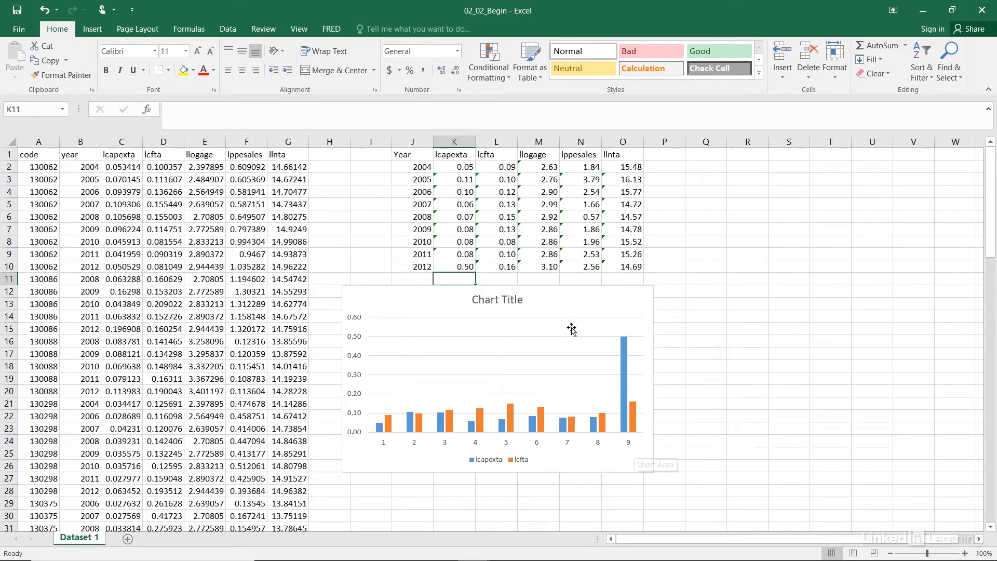
# - Change the column chart's title to "Example"
pyautogui.click(560, 307)
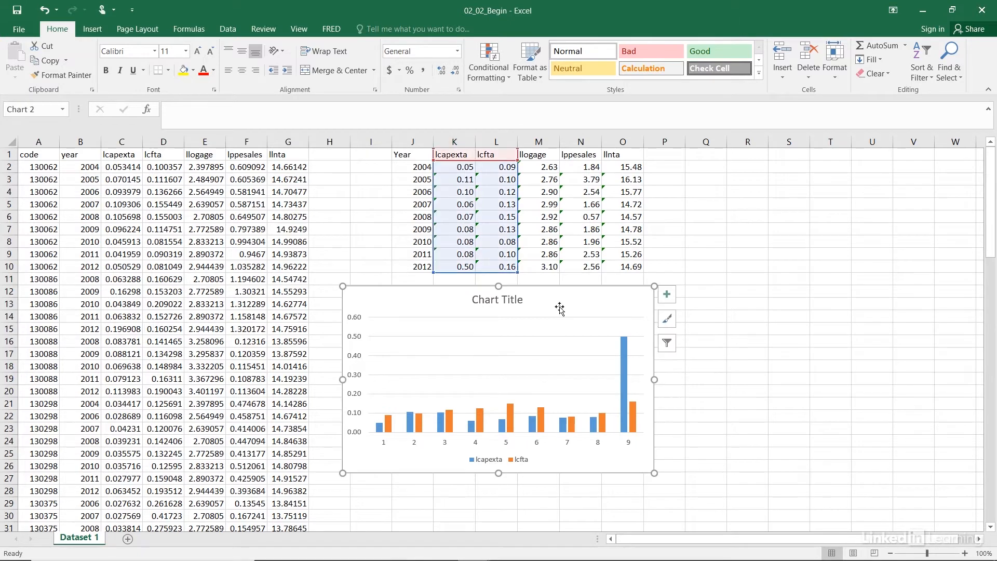
pyautogui.click(521, 301)
pyautogui.moveTo(523, 299); pyautogui.dragTo(463, 282)
pyautogui.write('Exampl')
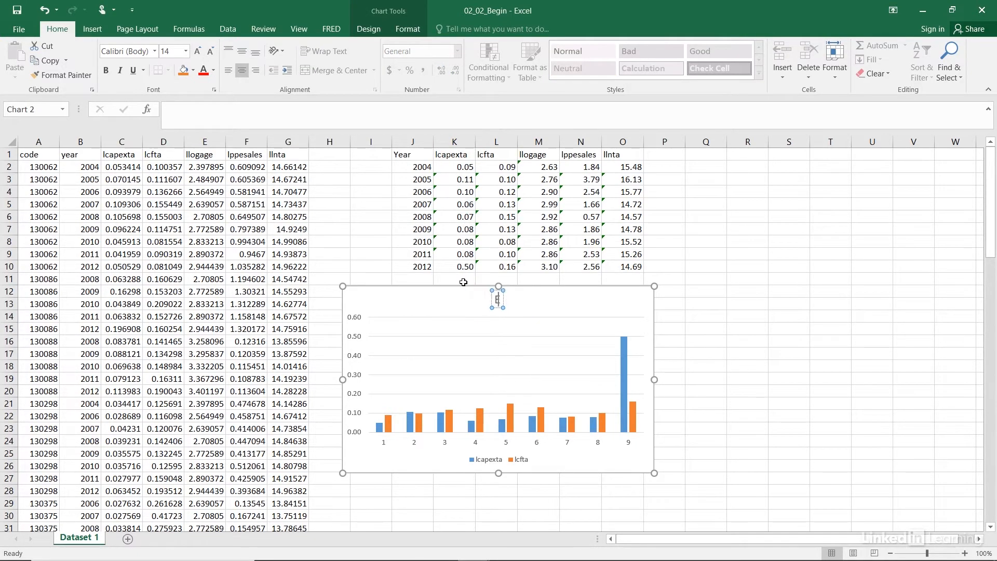
pyautogui.write('e')
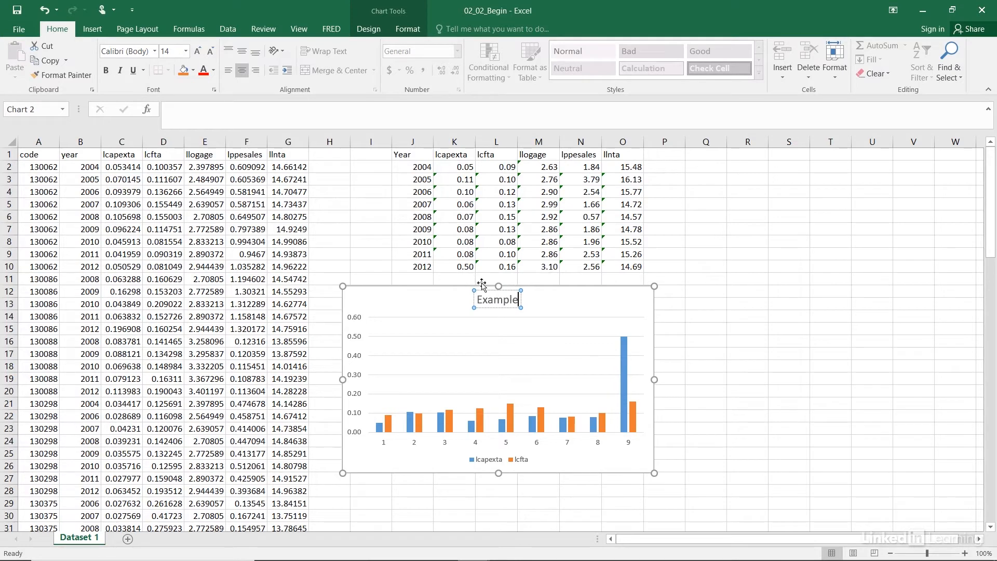
# - Copy the whole Example chart to the clipboard
pyautogui.click(565, 309)
pyautogui.hotkey('ctrl', 'c')
pyautogui.rightClick(565, 310)
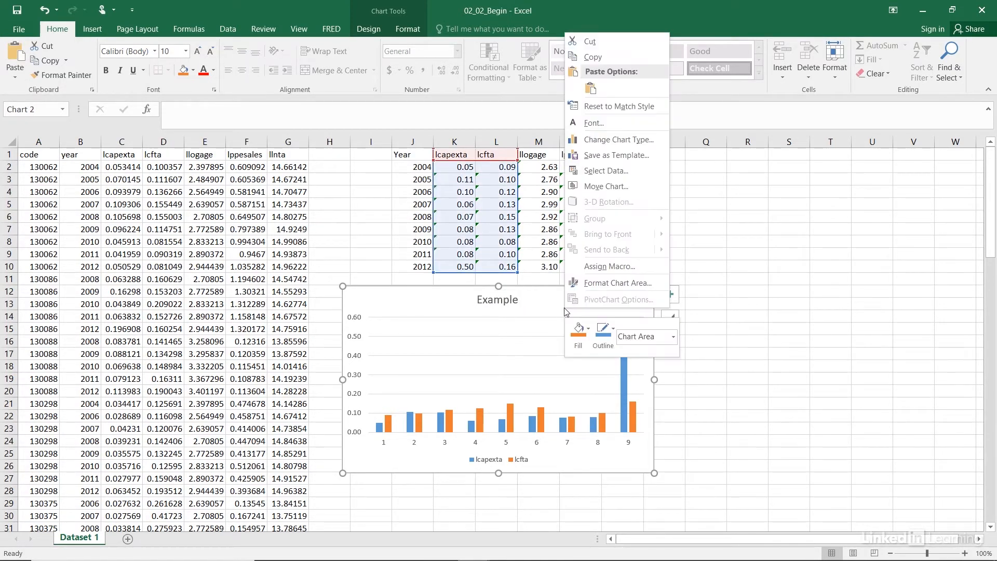
pyautogui.click(592, 57)
pyautogui.click(353, 239)
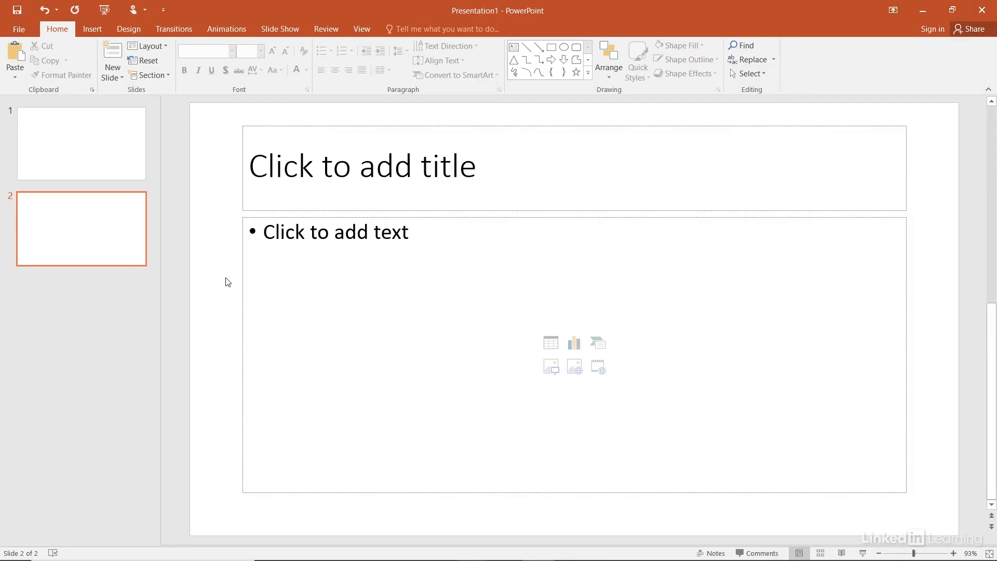
# - In PowerPoint, delete the content placeholder from slide 2 and bring up the paste options on the slide's empty area
pyautogui.click(262, 217)
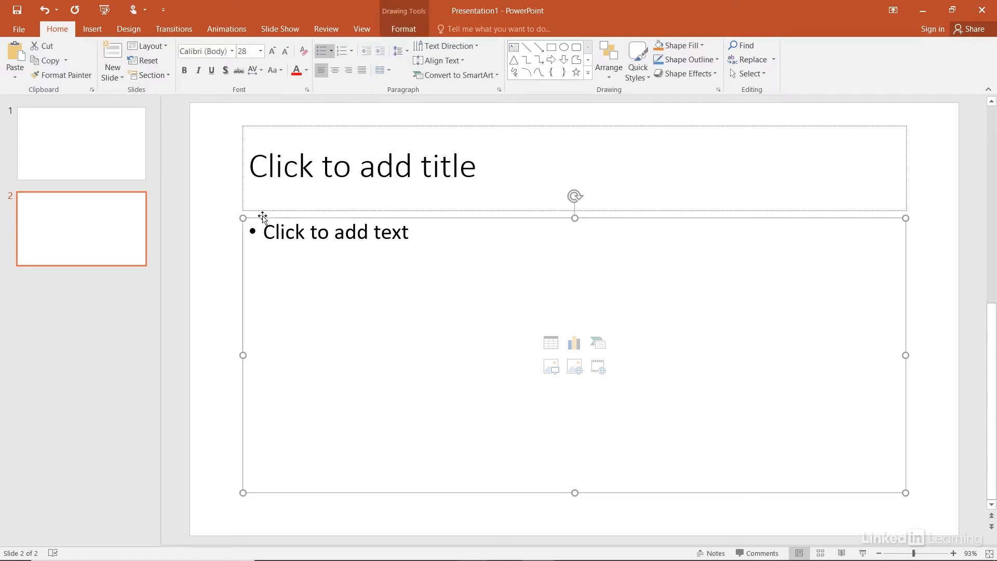
pyautogui.press('Delete')
pyautogui.rightClick(262, 212)
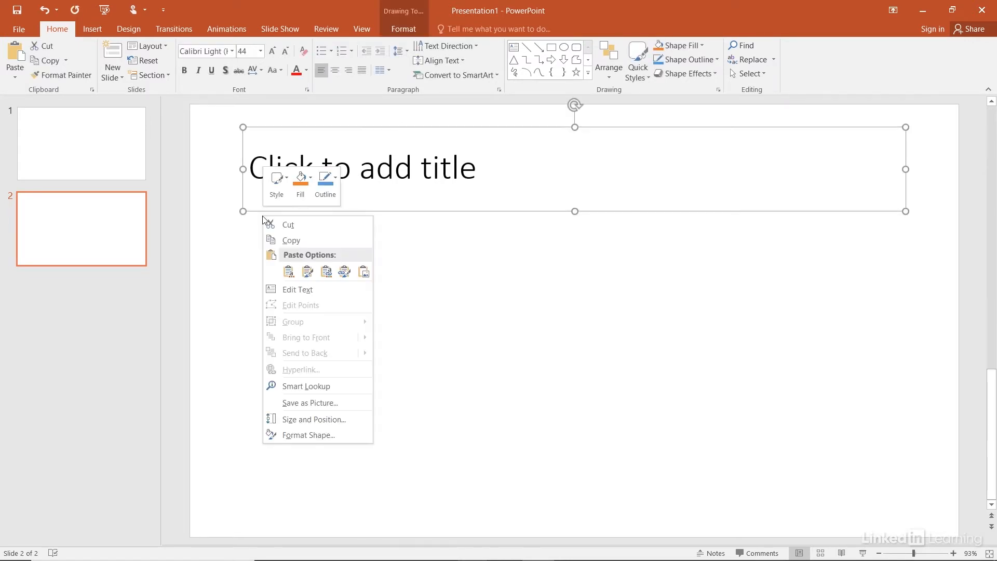
pyautogui.rightClick(441, 293)
pyautogui.rightClick(441, 293)
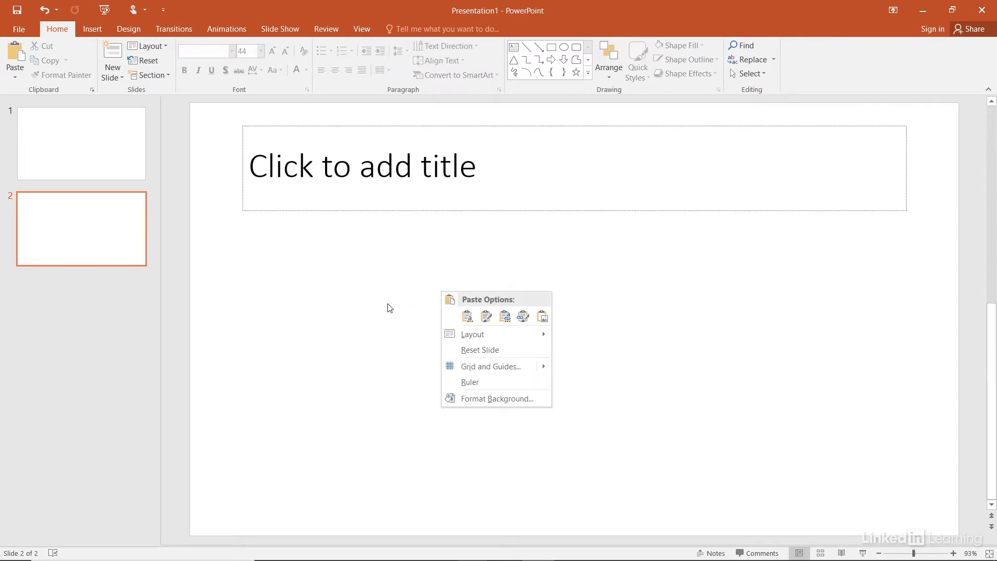